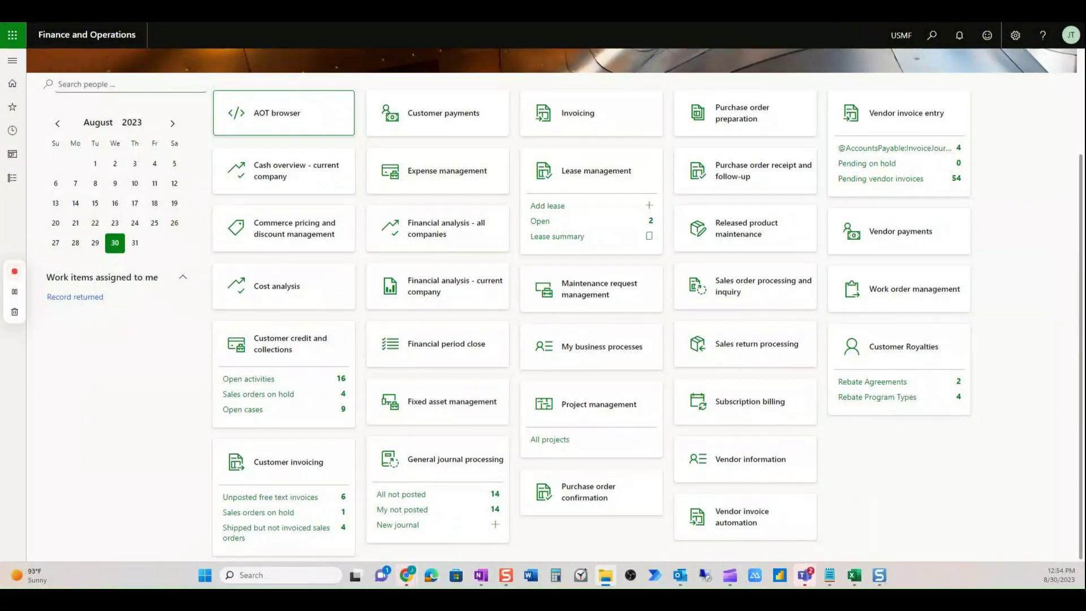
- Go to All sales orders and open sales order 001045 for Contoso Retail Los Angeles
{"action": "left_click", "coordinate": [12, 180]}
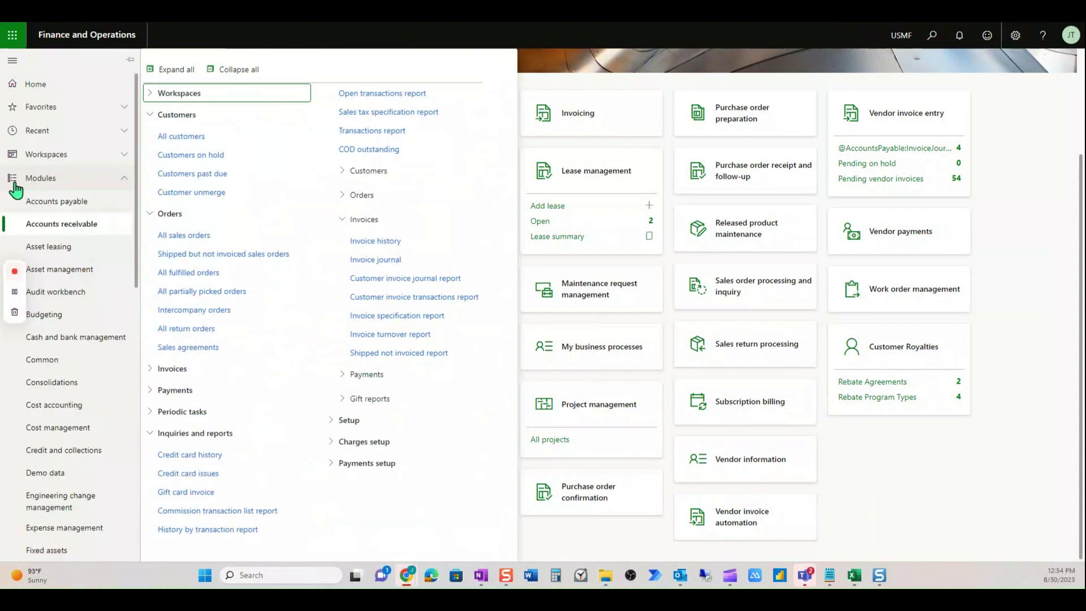
{"action": "key", "text": "Escape"}
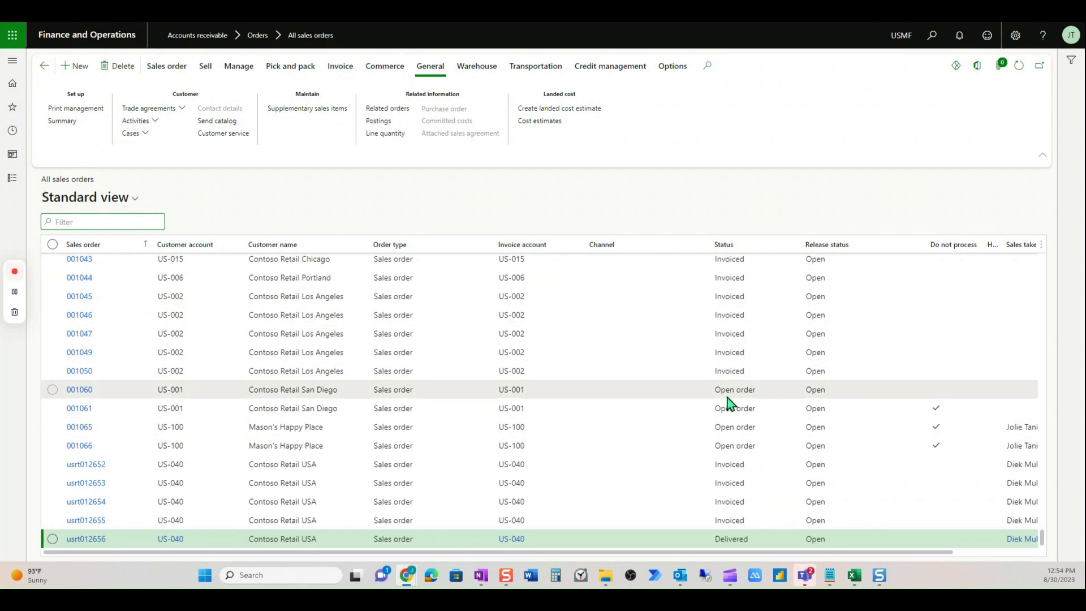
{"action": "left_click", "coordinate": [502, 304]}
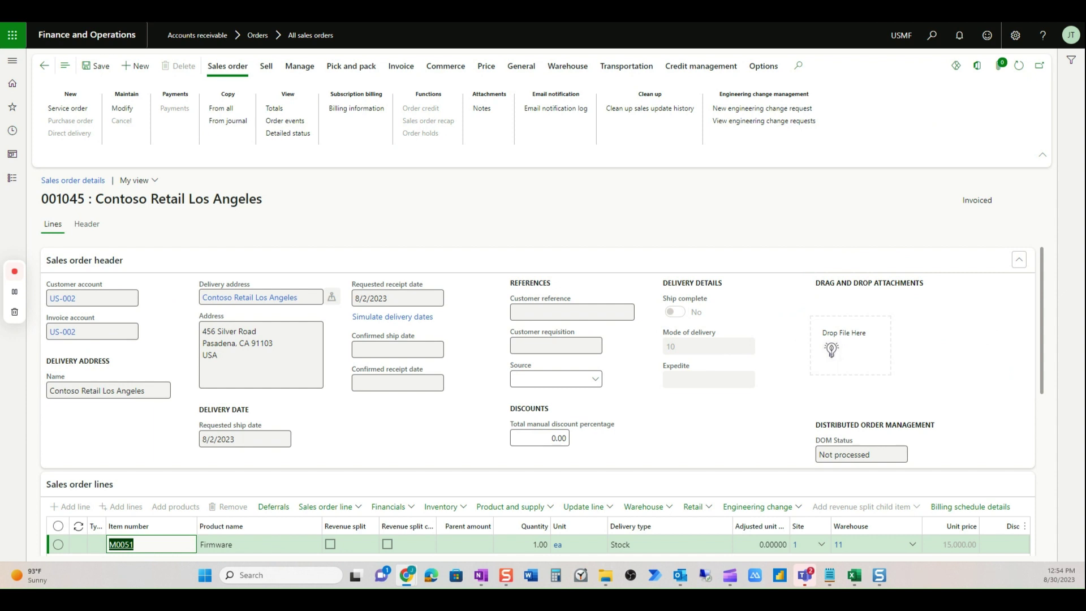
- Confirm the order's Attachments page is empty, then drop the two PDF files onto Drop File Here
{"action": "left_click", "coordinate": [1000, 66]}
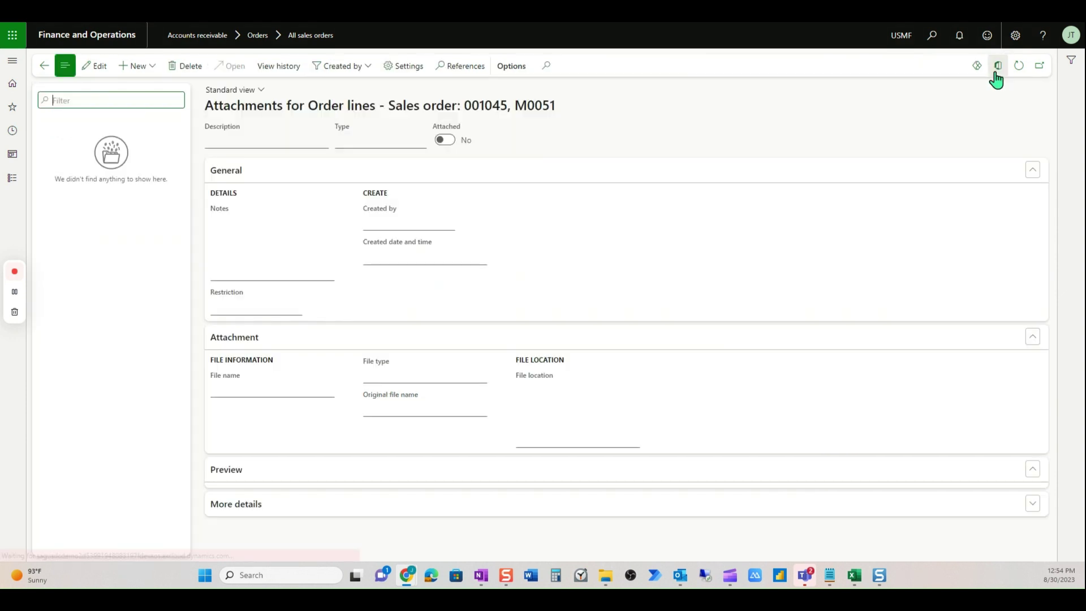
{"action": "left_click", "coordinate": [45, 66]}
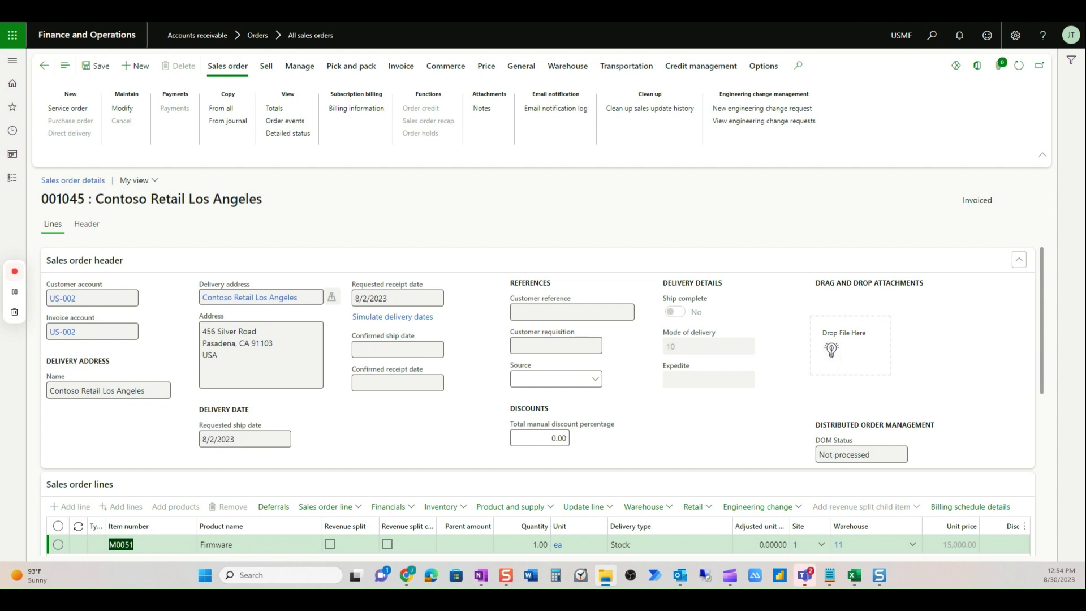
{"action": "left_click_drag", "start_coordinate": [652, 583], "coordinate": [834, 318]}
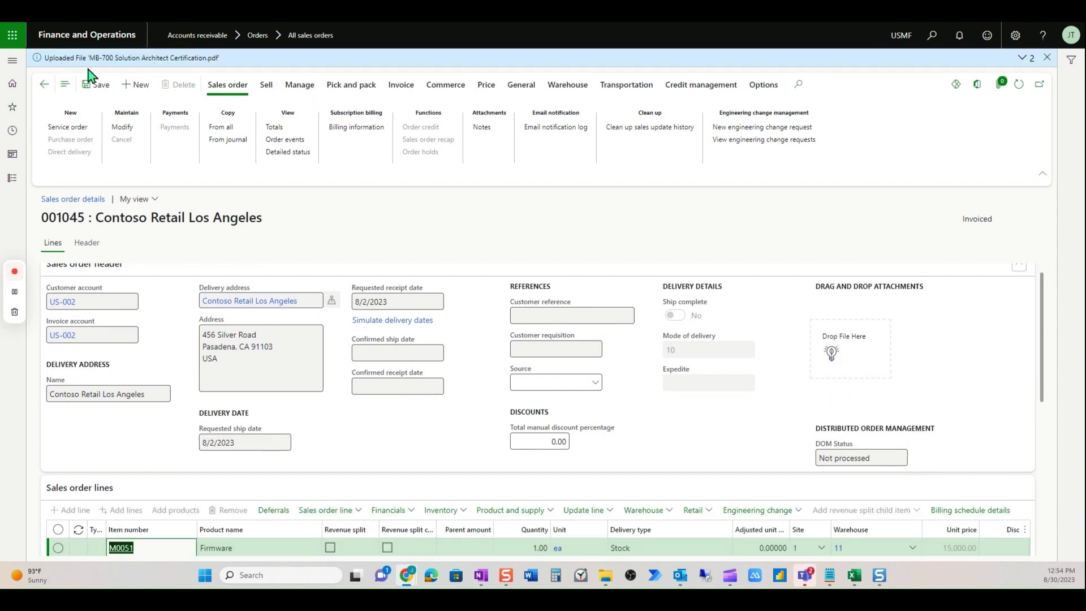
{"action": "left_click", "coordinate": [1022, 57]}
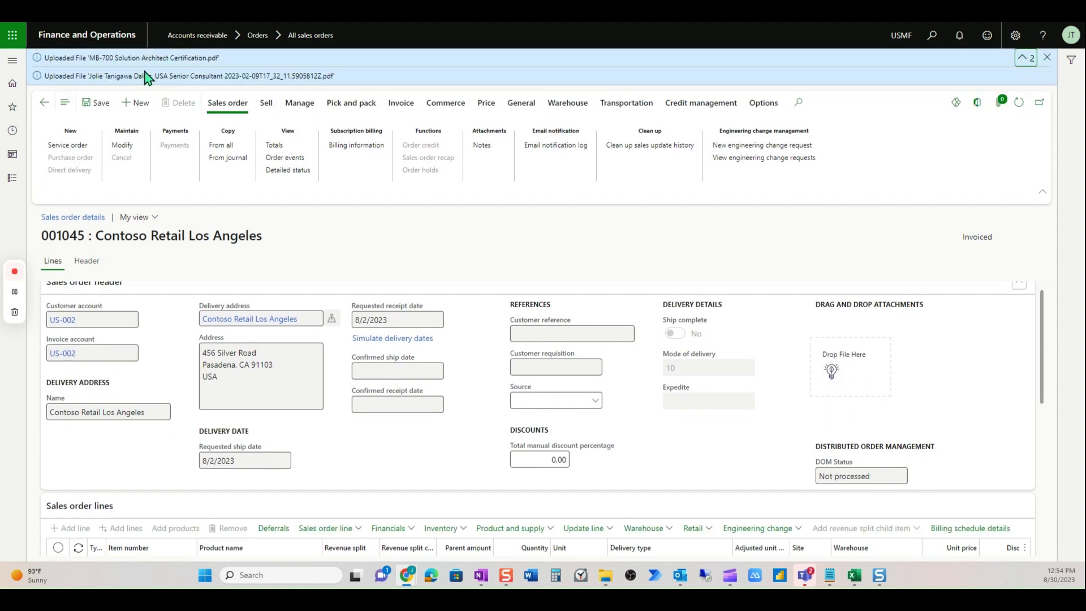
{"action": "left_click", "coordinate": [1000, 103]}
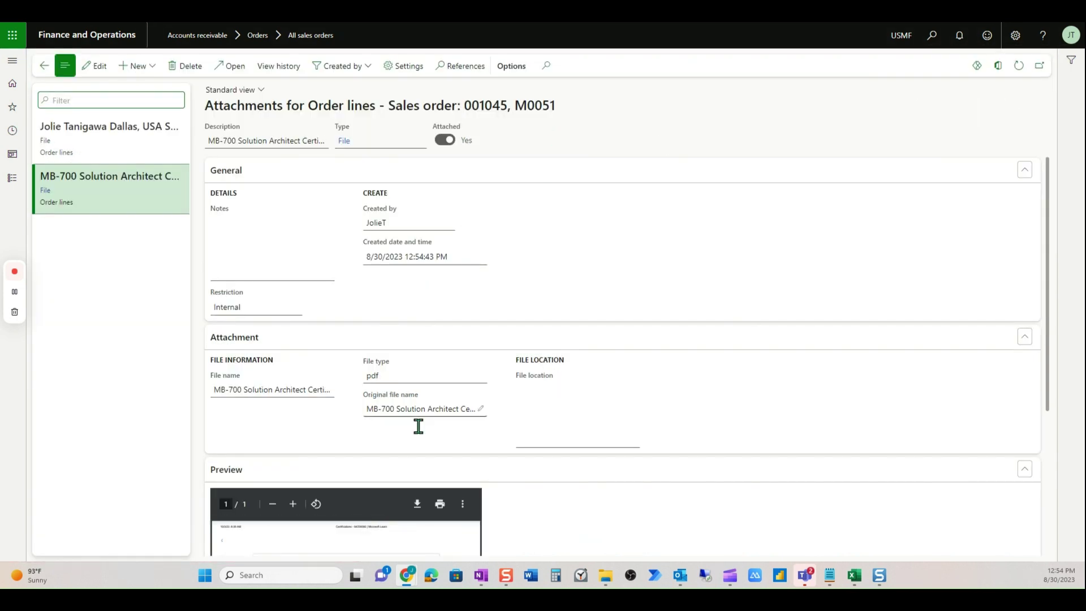
{"action": "scroll", "coordinate": [455, 503], "scroll_direction": "down", "scroll_amount": 4}
{"action": "scroll", "coordinate": [413, 296], "scroll_direction": "up", "scroll_amount": 3}
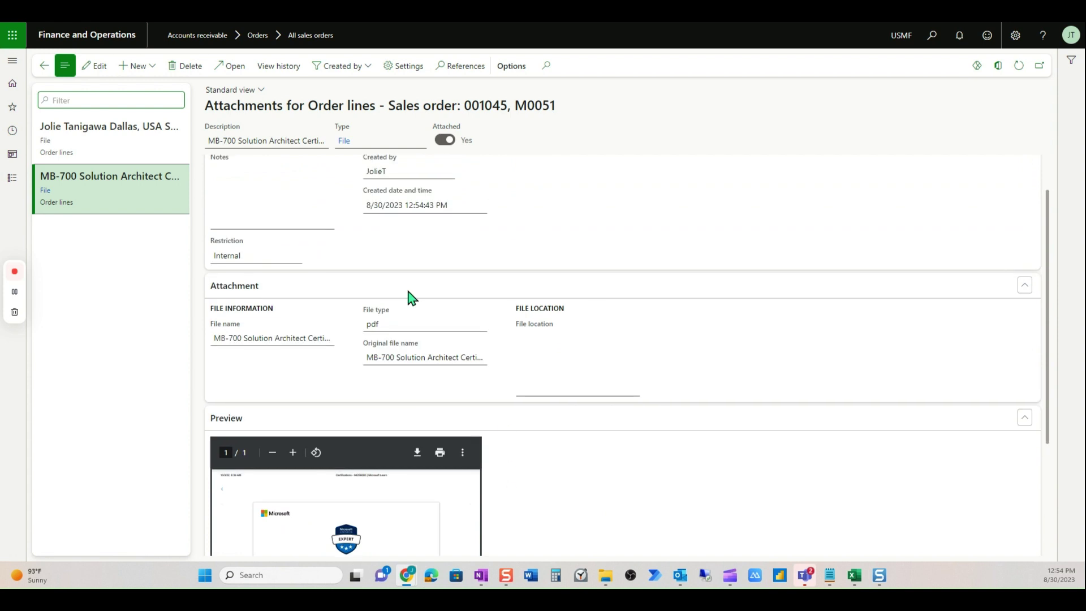
{"action": "left_click", "coordinate": [141, 150]}
{"action": "scroll", "coordinate": [473, 484], "scroll_direction": "down", "scroll_amount": 3}
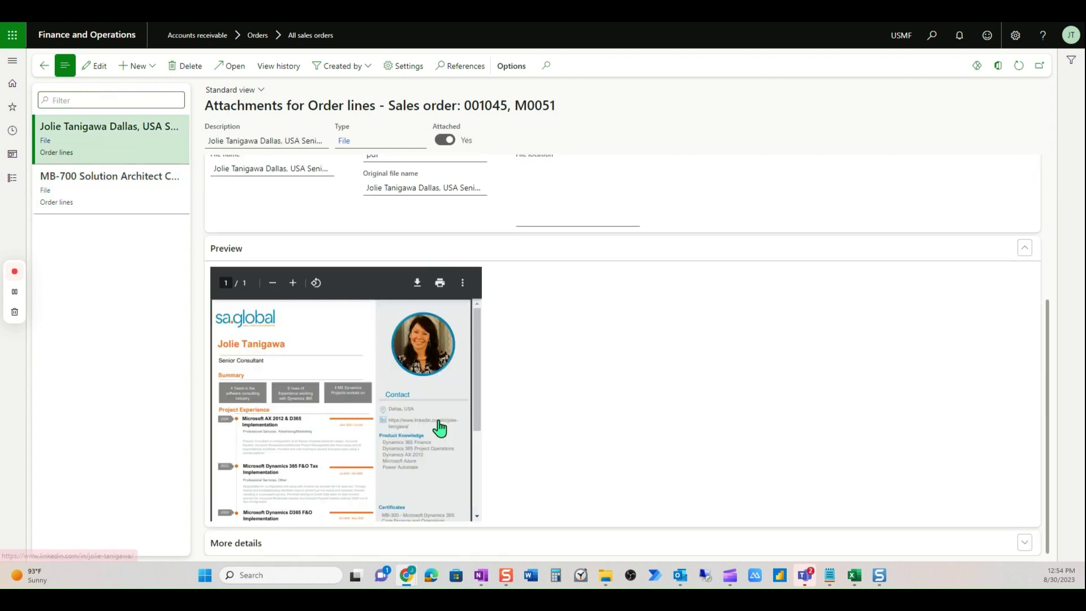
{"action": "scroll", "coordinate": [442, 423], "scroll_direction": "up", "scroll_amount": 4}
{"action": "left_click", "coordinate": [172, 201]}
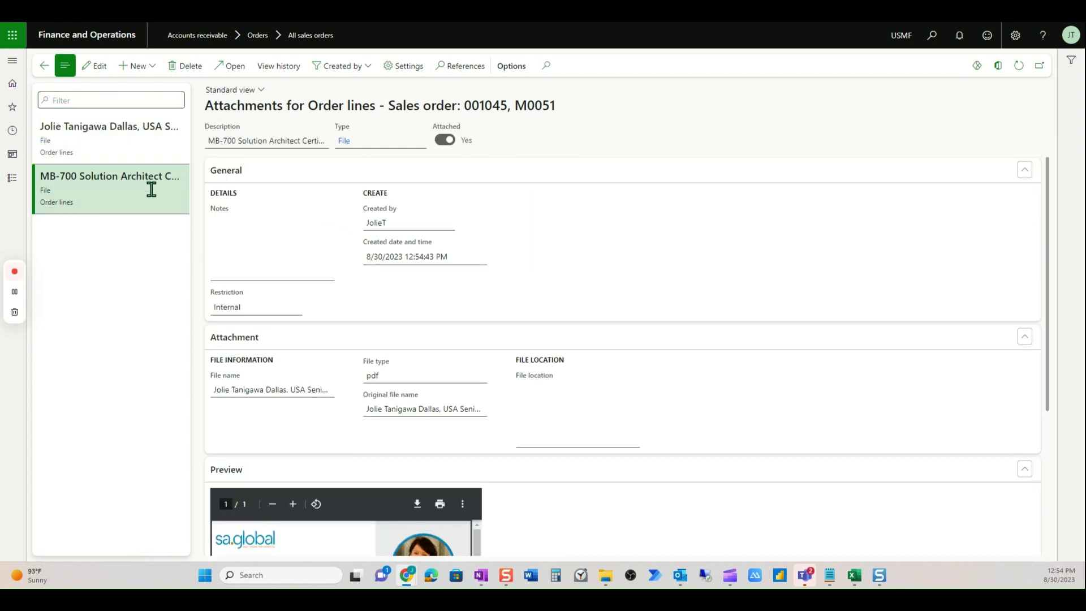
{"action": "left_click", "coordinate": [244, 80]}
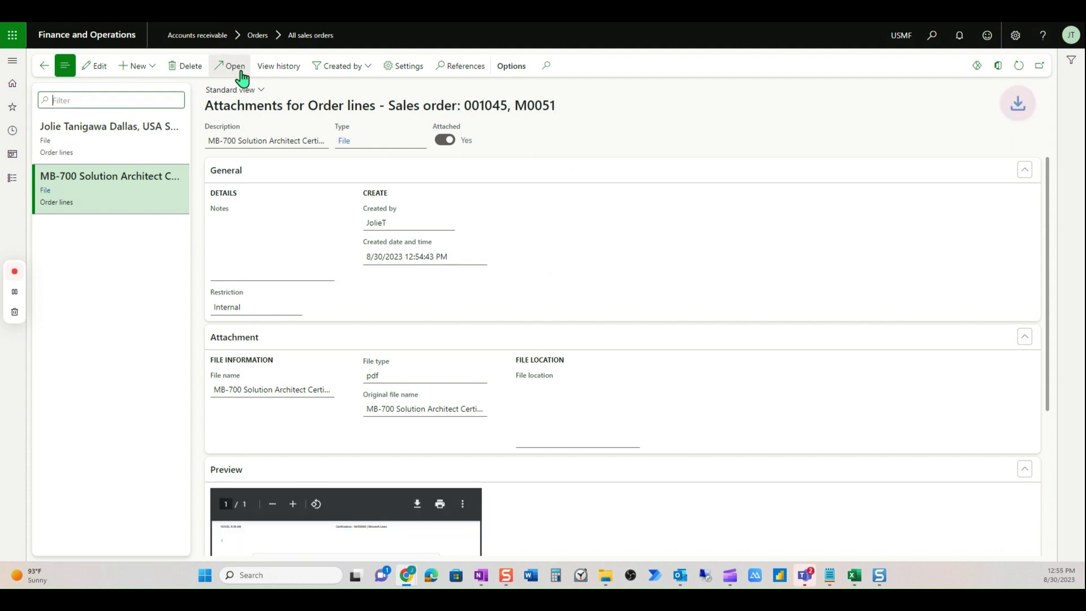
{"action": "left_click", "coordinate": [921, 41]}
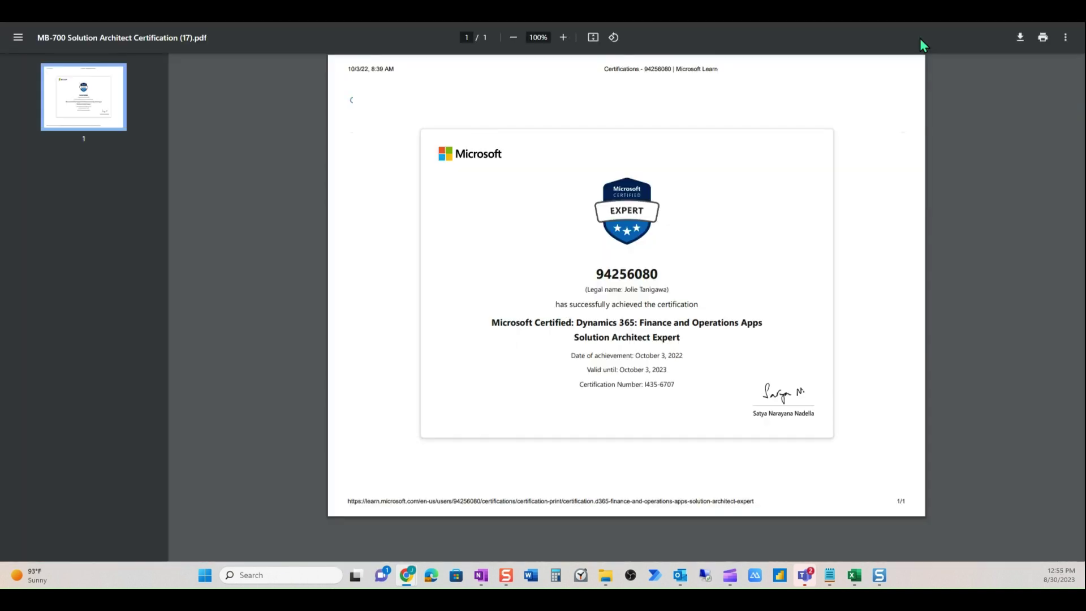
{"action": "key", "text": "ctrl+w"}
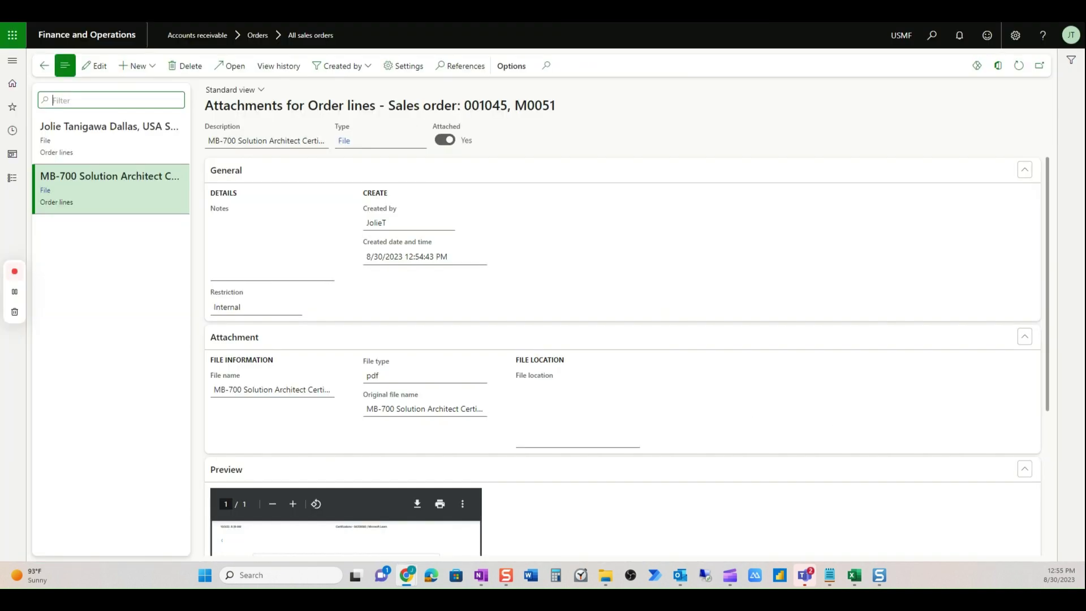
{"action": "left_click", "coordinate": [43, 73]}
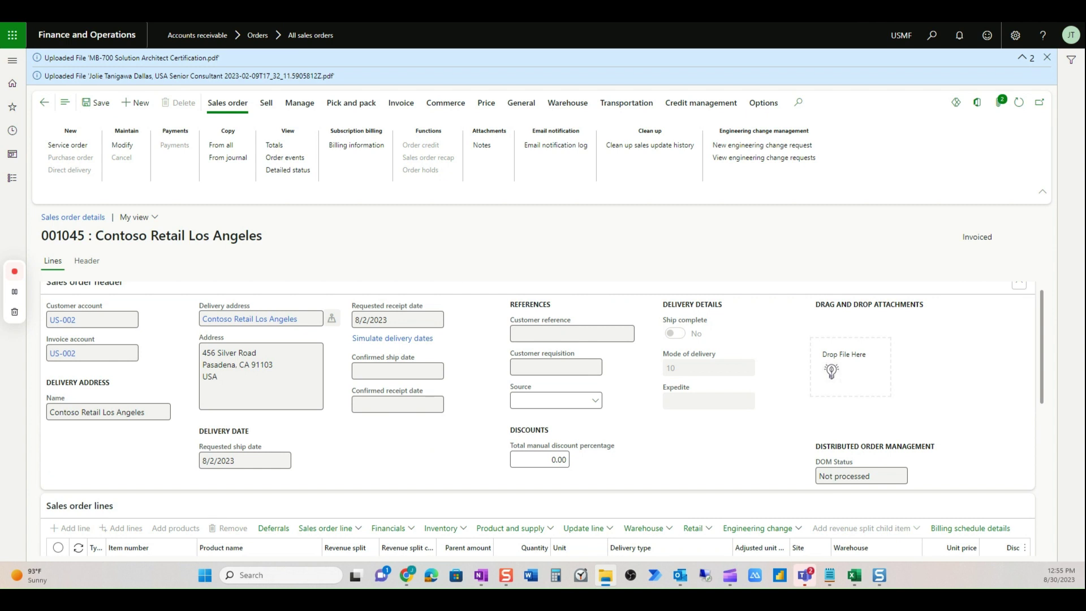
- Drop a file onto the order and check the order line's attachments list
{"action": "left_click_drag", "start_coordinate": [630, 522], "coordinate": [829, 340]}
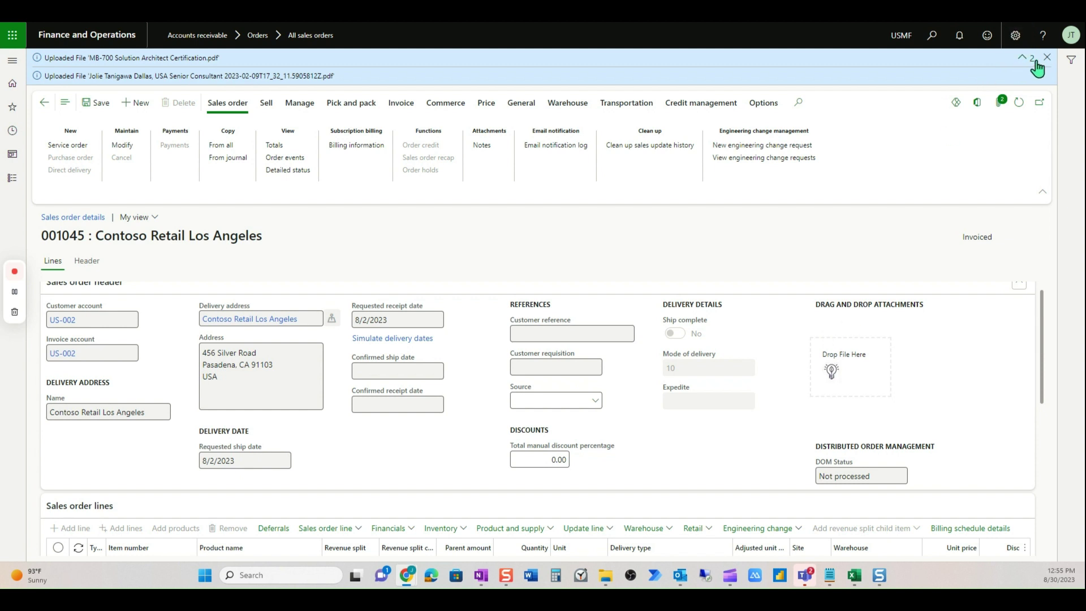
{"action": "left_click", "coordinate": [1001, 104]}
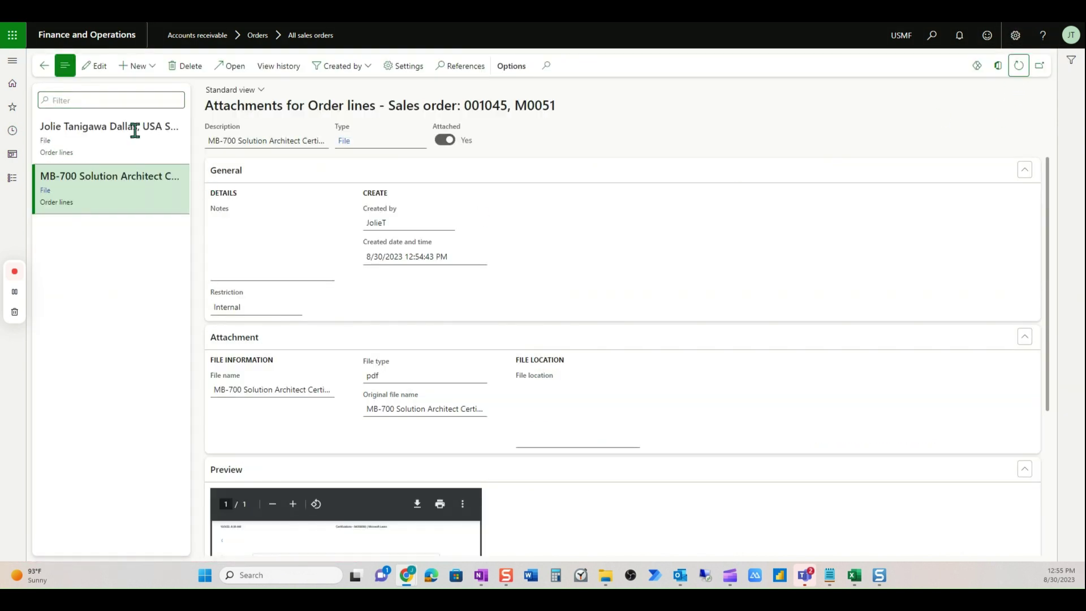
{"action": "left_click", "coordinate": [44, 66]}
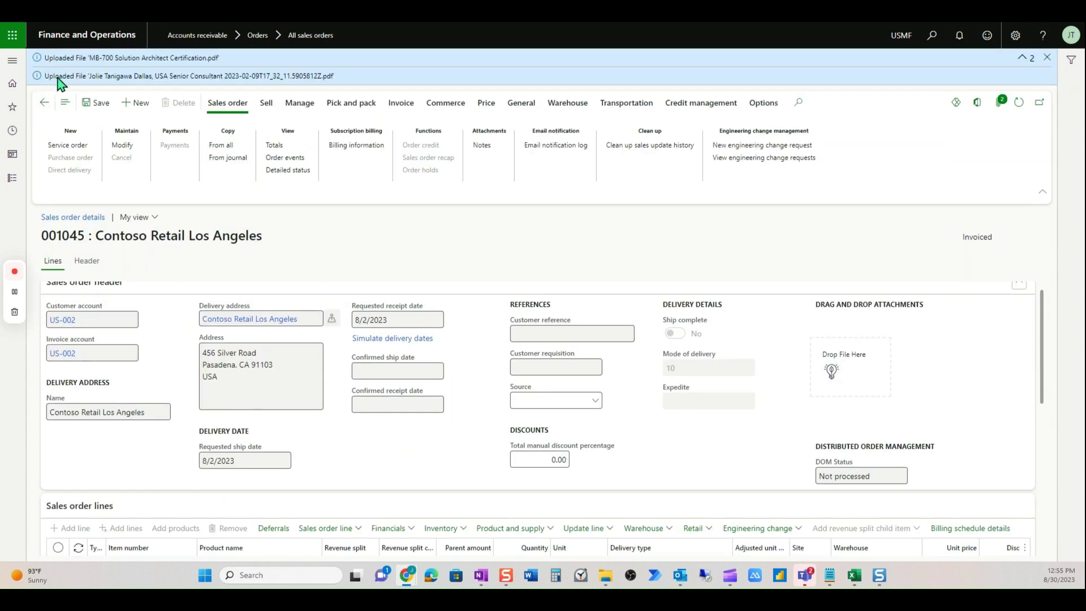
- Clear the notifications, drop Book1.csv and Book2.csv onto the order, and show both upload confirmations
{"action": "left_click", "coordinate": [1046, 58]}
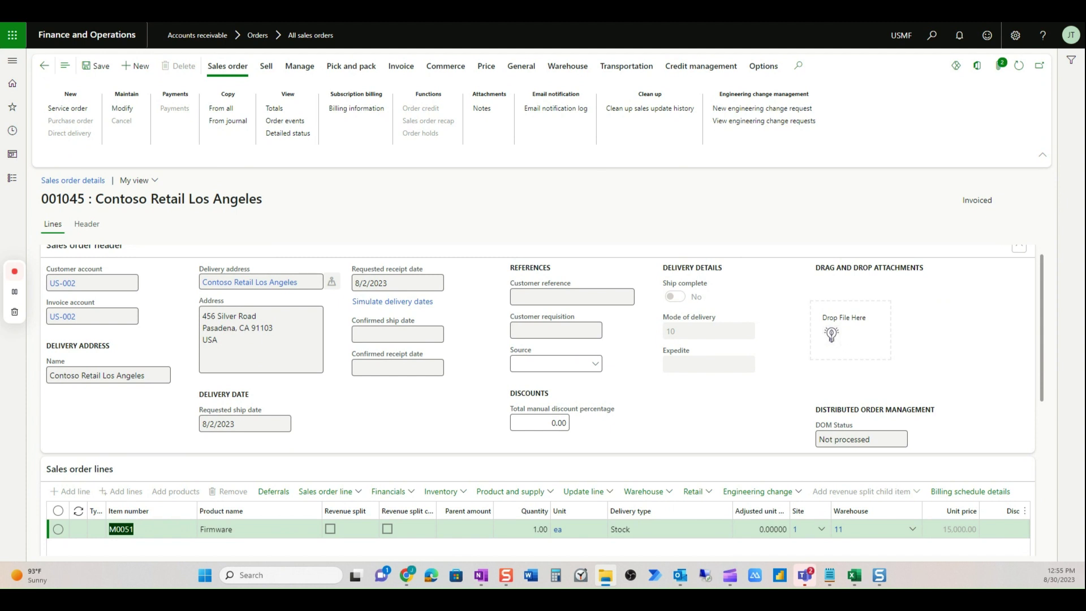
{"action": "left_click_drag", "start_coordinate": [843, 362], "coordinate": [865, 341]}
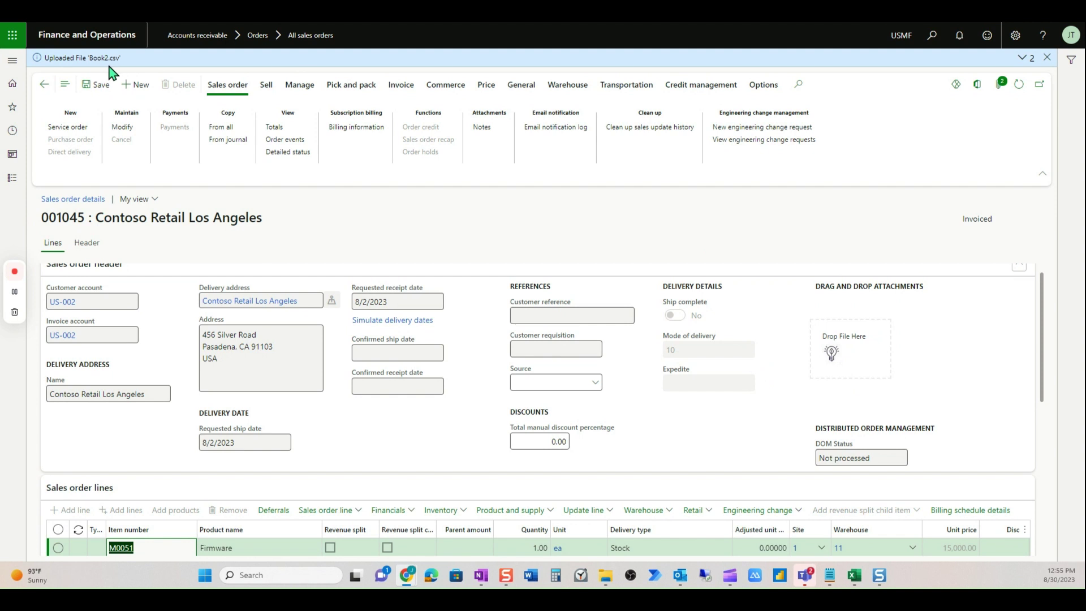
{"action": "left_click", "coordinate": [1023, 57]}
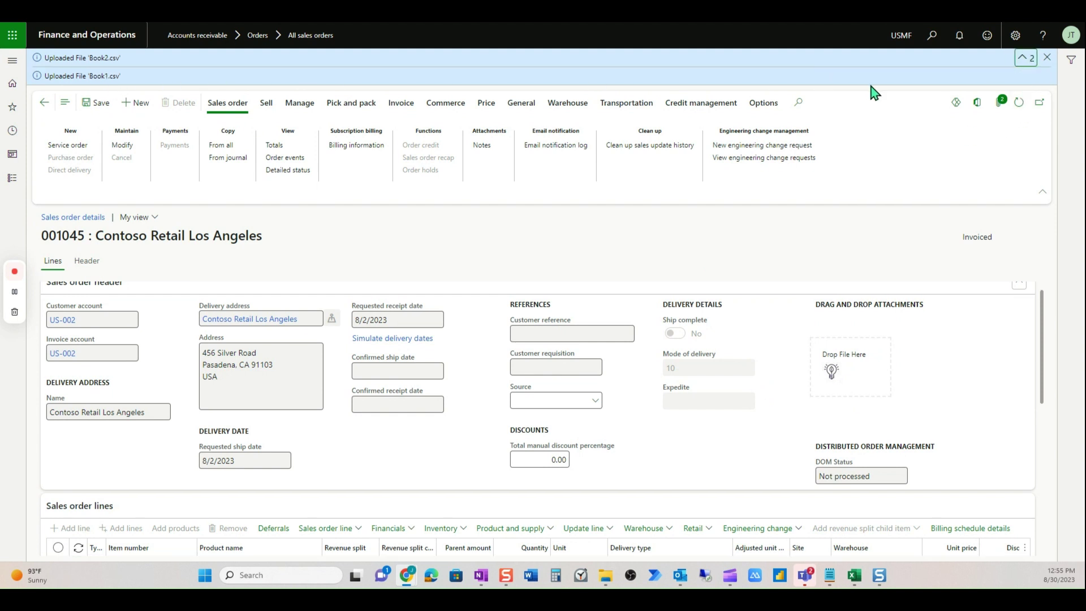
- Preview Book2.csv and Book1.csv in the Attachments form, then go back to order 001045 and dismiss the upload notices
{"action": "left_click", "coordinate": [1000, 103]}
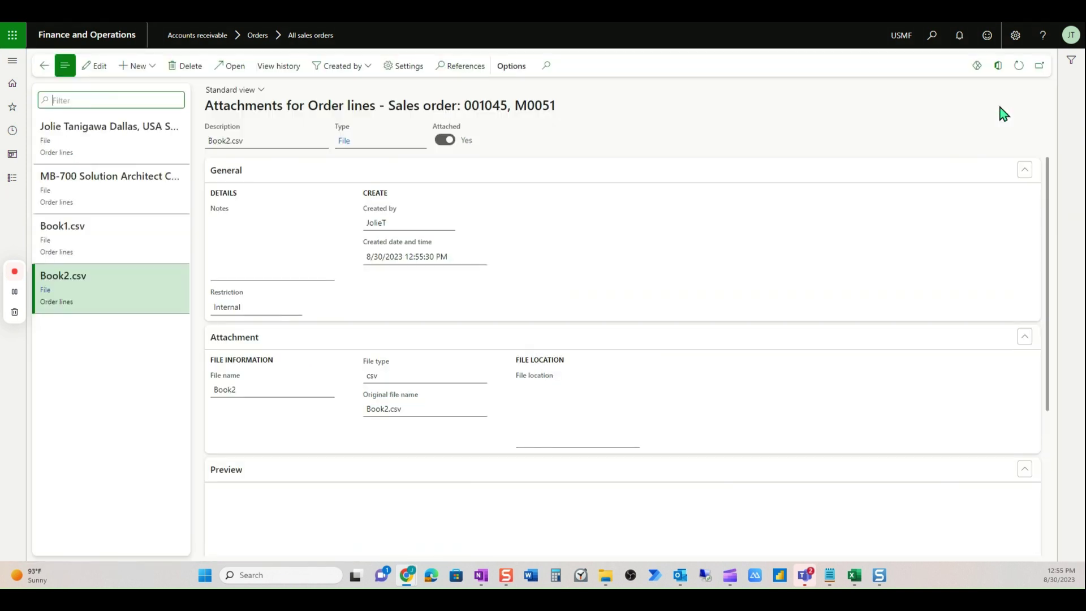
{"action": "scroll", "coordinate": [291, 447], "scroll_direction": "down", "scroll_amount": 2}
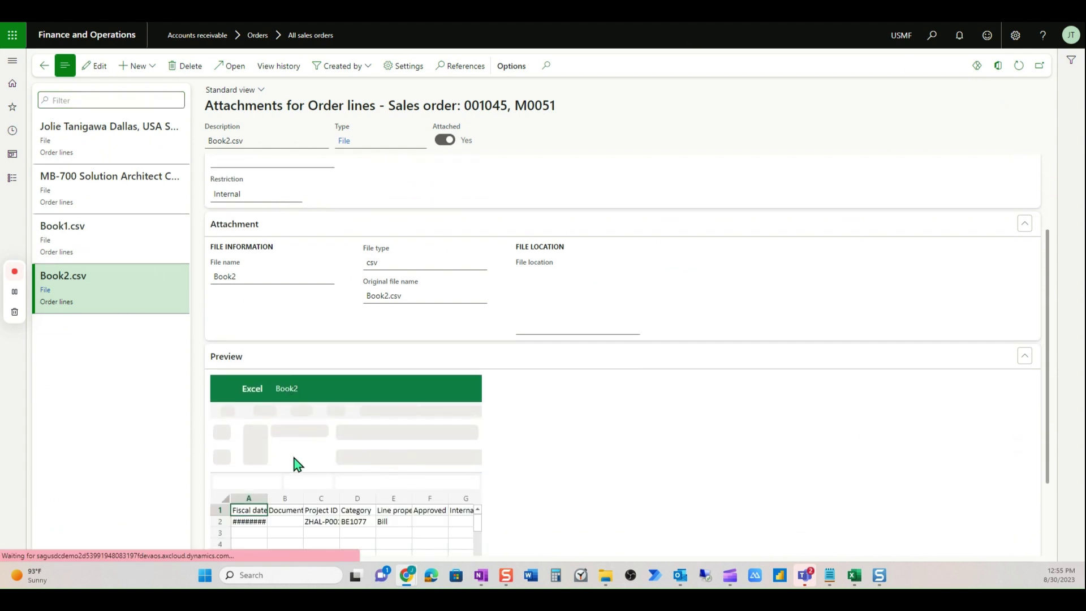
{"action": "left_click", "coordinate": [126, 248]}
{"action": "scroll", "coordinate": [396, 486], "scroll_direction": "down", "scroll_amount": 2}
{"action": "scroll", "coordinate": [400, 496], "scroll_direction": "down", "scroll_amount": 3}
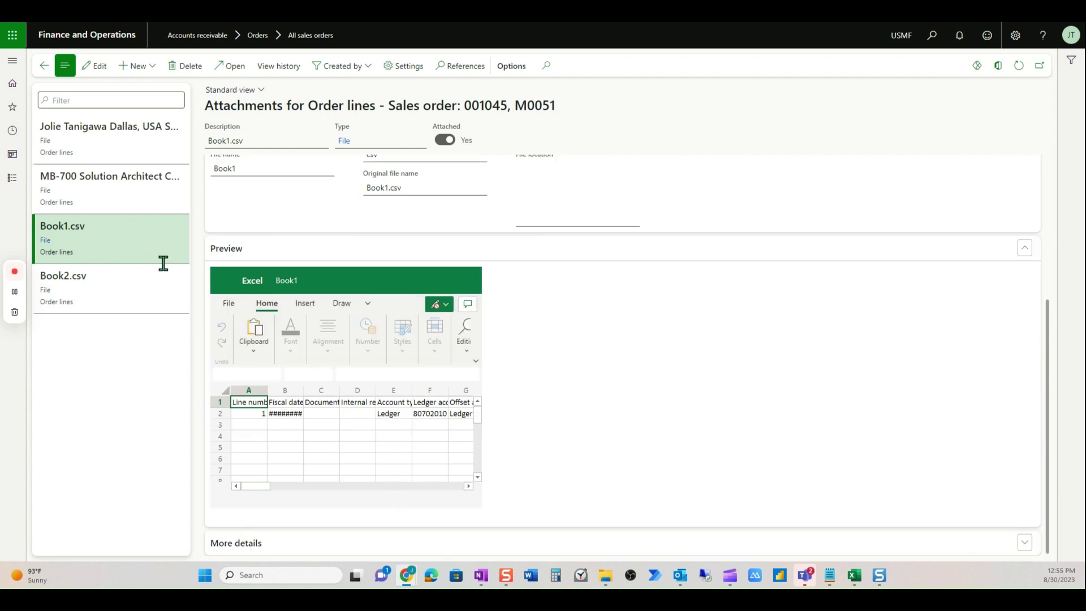
{"action": "left_click", "coordinate": [44, 66]}
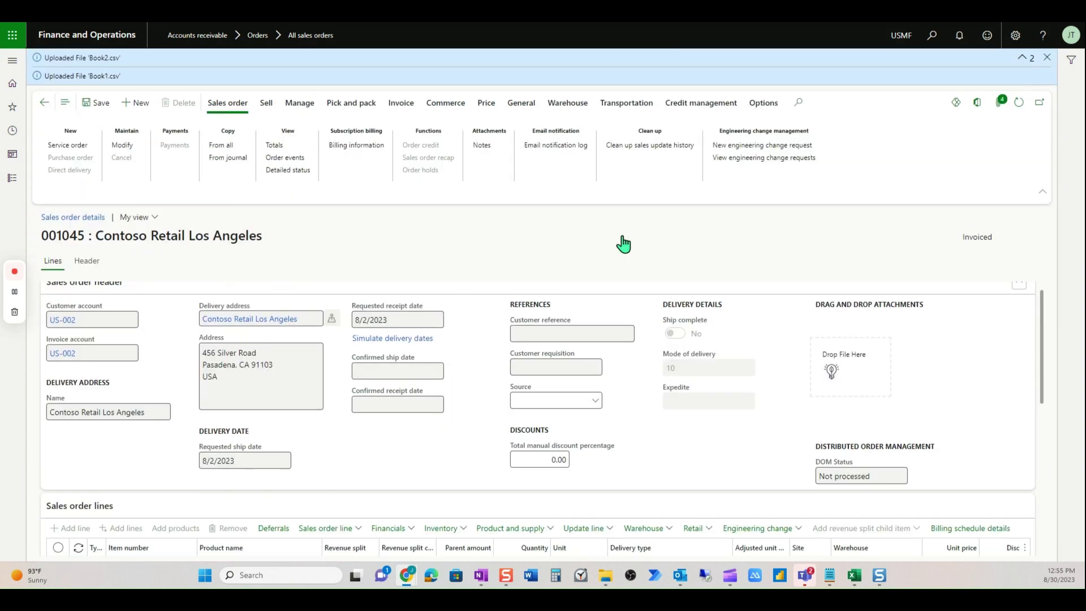
{"action": "left_click", "coordinate": [1047, 57]}
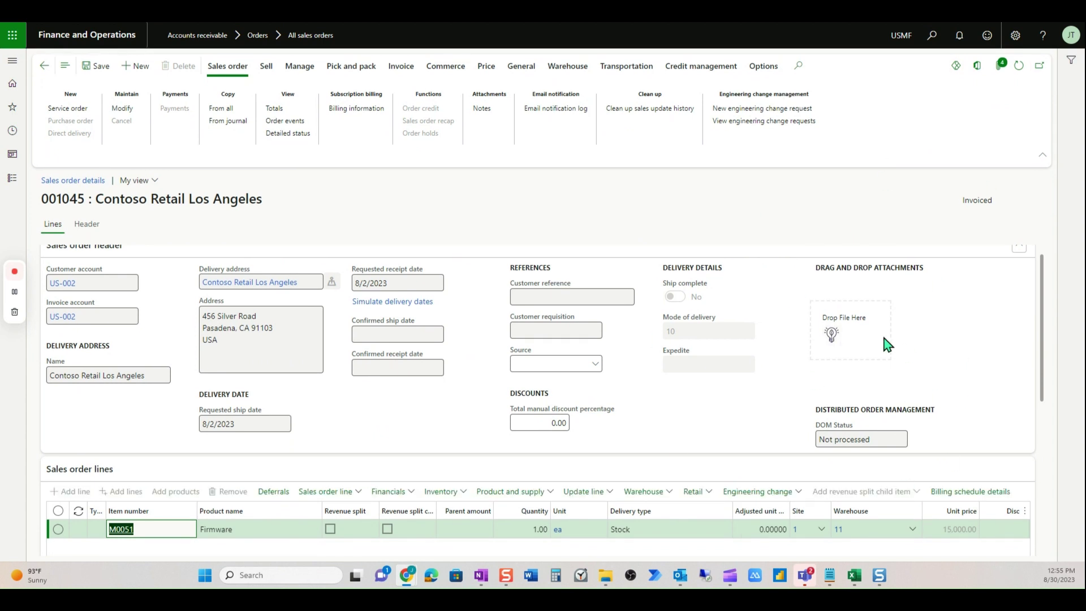